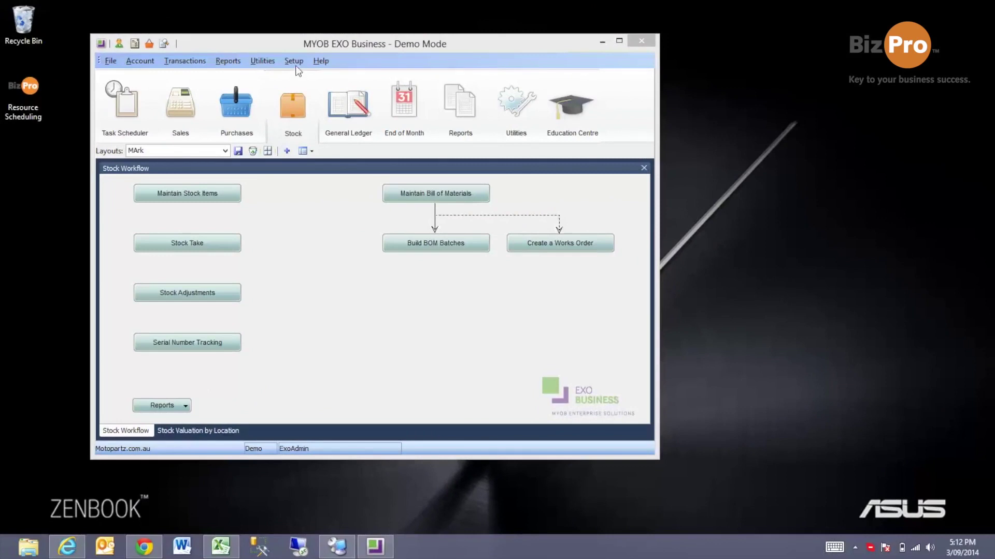
- Review the default margin percentages per stock group in Stock Group Maintenance, and close it
mouse_move(274, 61)
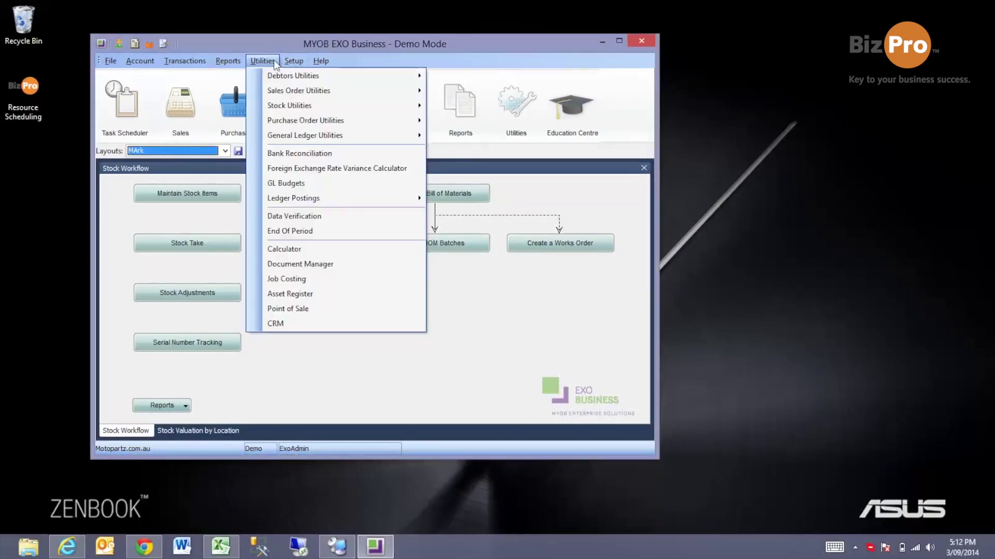
mouse_move(414, 105)
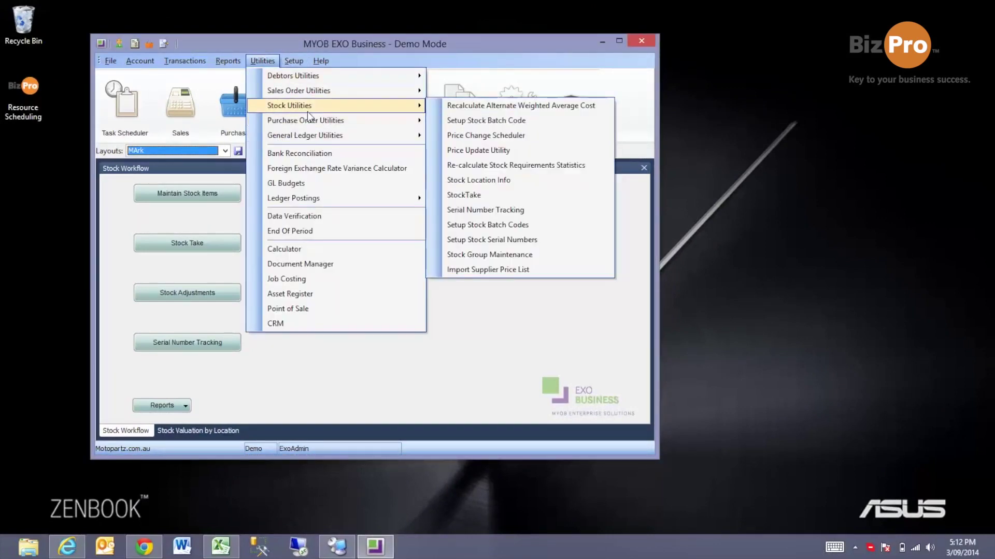
click(496, 254)
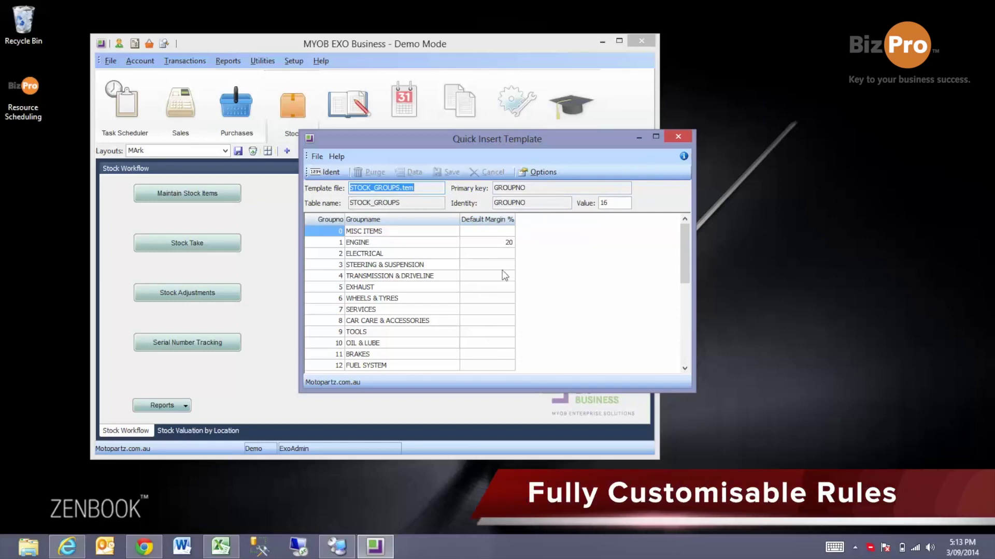
click(685, 141)
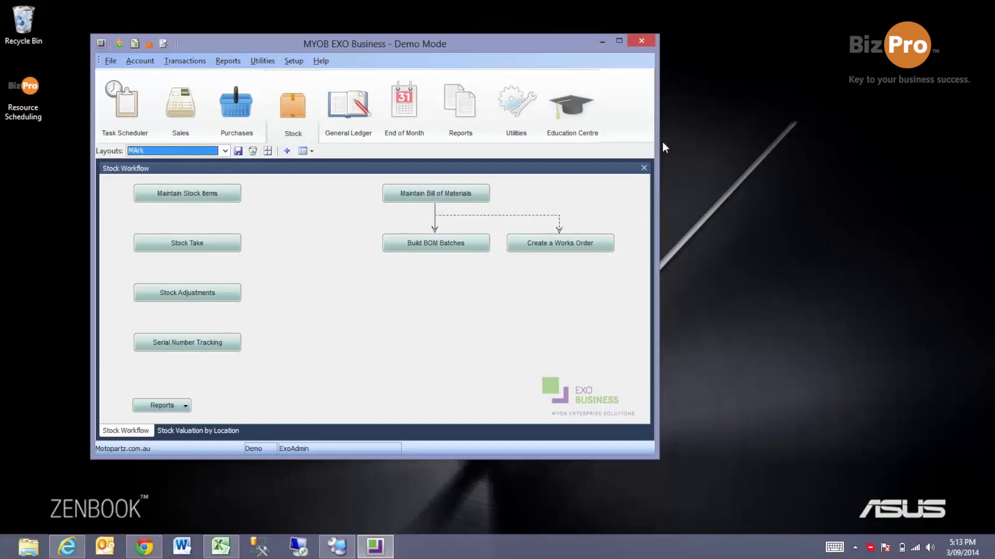
- Check the override margin percentage and the cost and sell prices of stock item AIRFIL01, and close its details
click(221, 200)
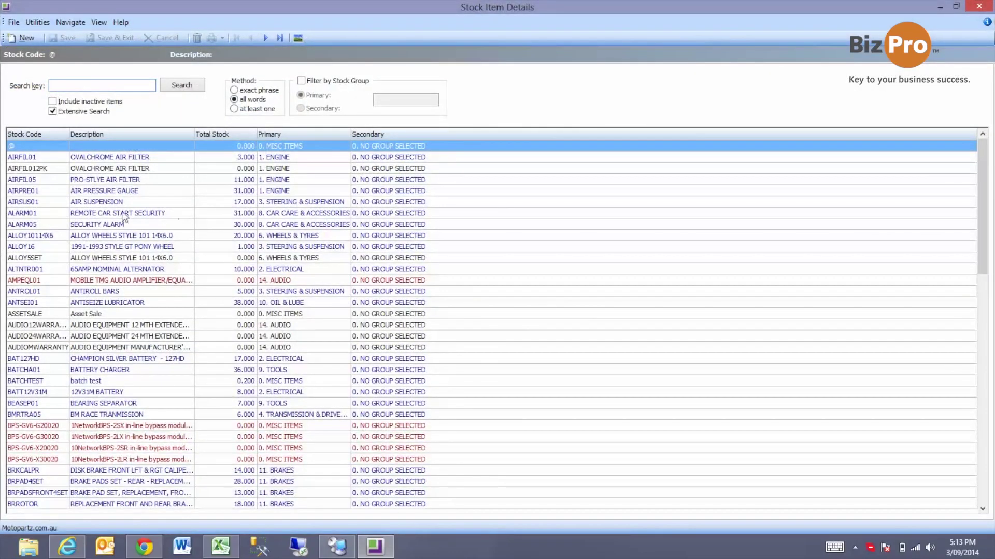
double_click(35, 158)
click(98, 73)
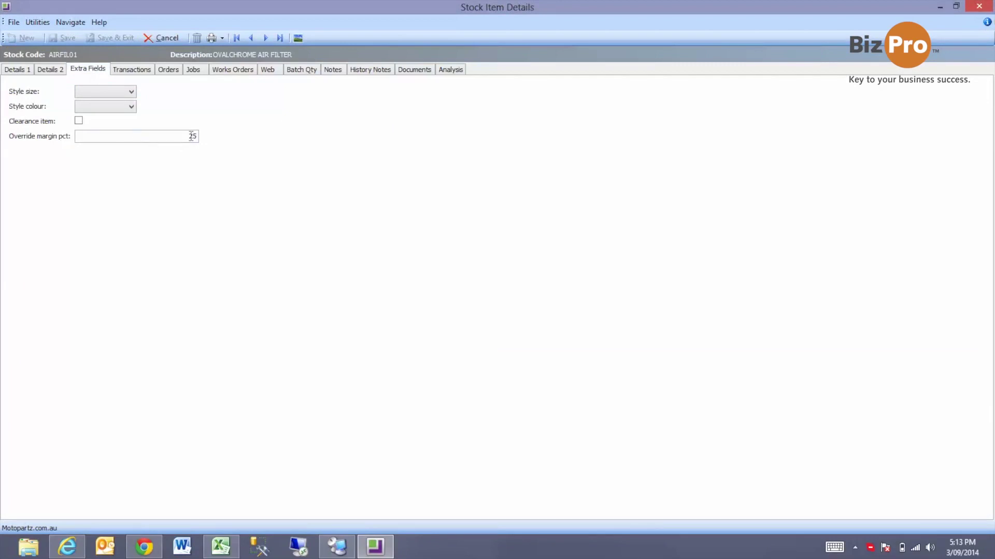
click(27, 70)
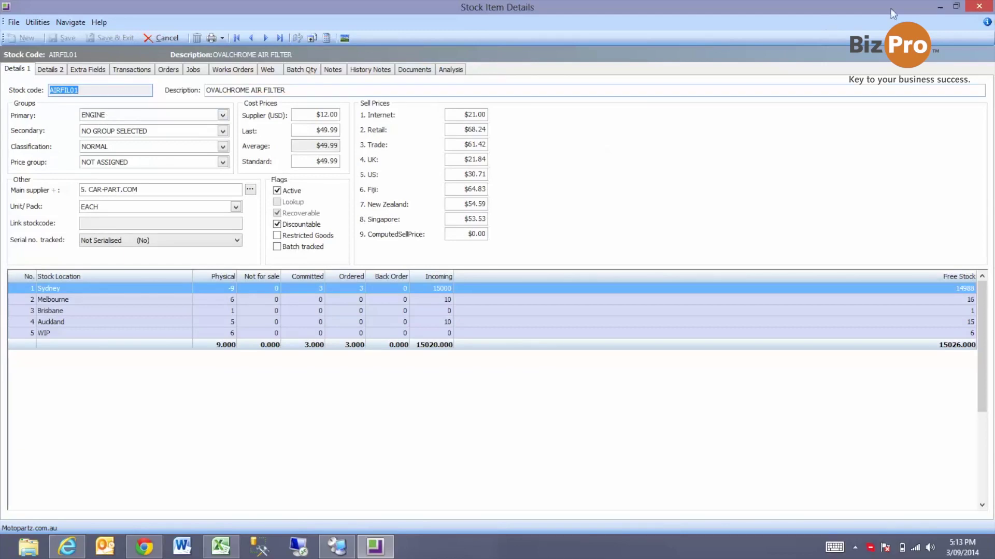
click(979, 6)
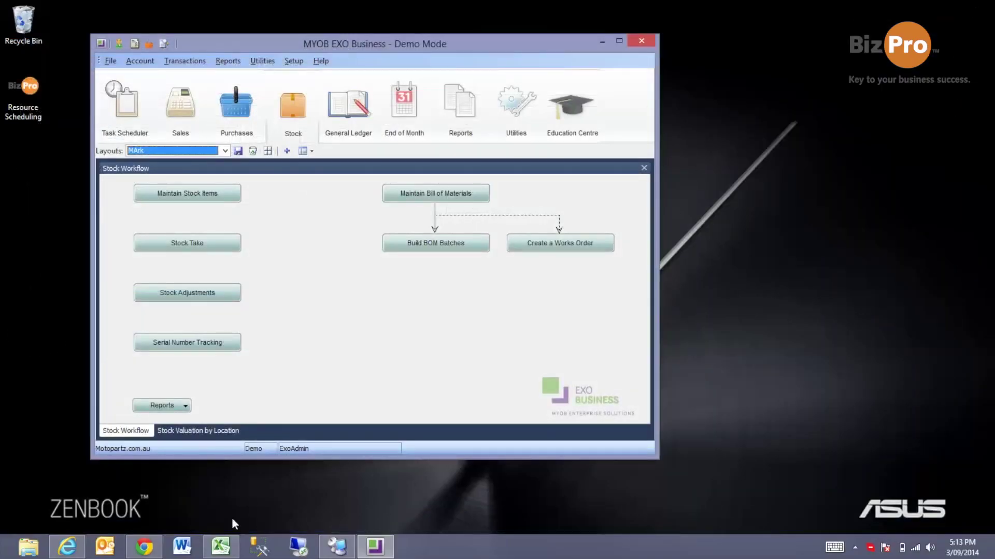
- Bring up the Excel supplier price sheet beside MYOB EXO and open the Import Supplier Price List utility
click(215, 550)
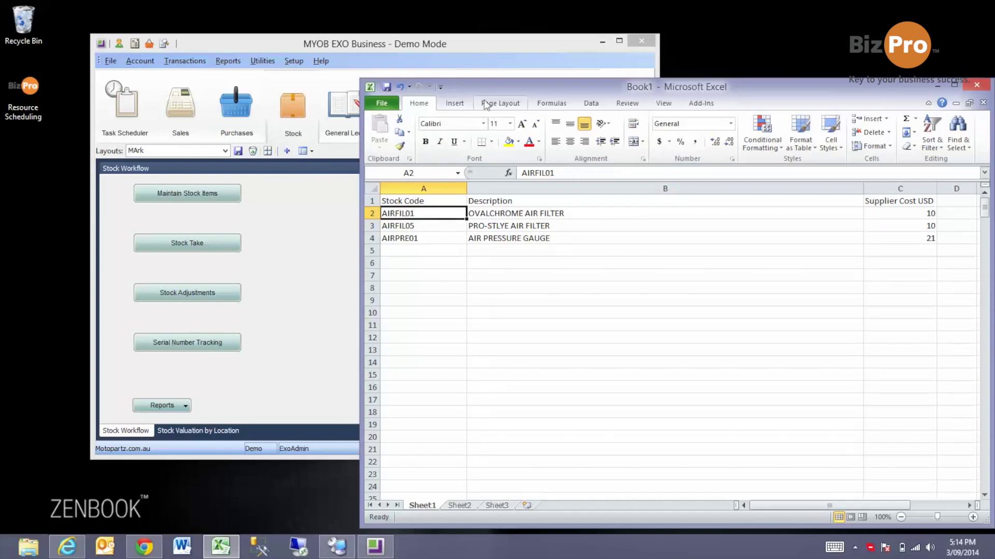
drag(486, 92, 546, 87)
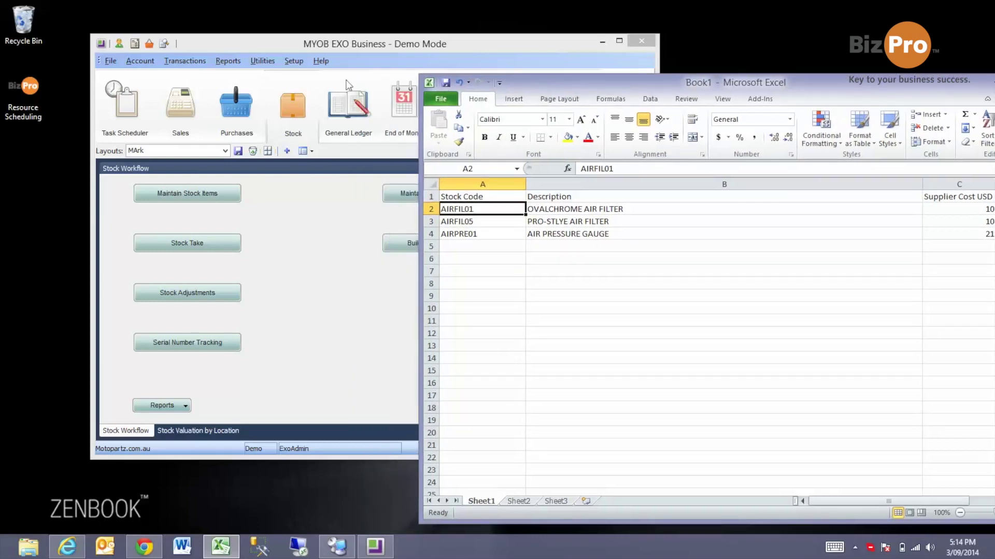
click(269, 63)
mouse_move(280, 109)
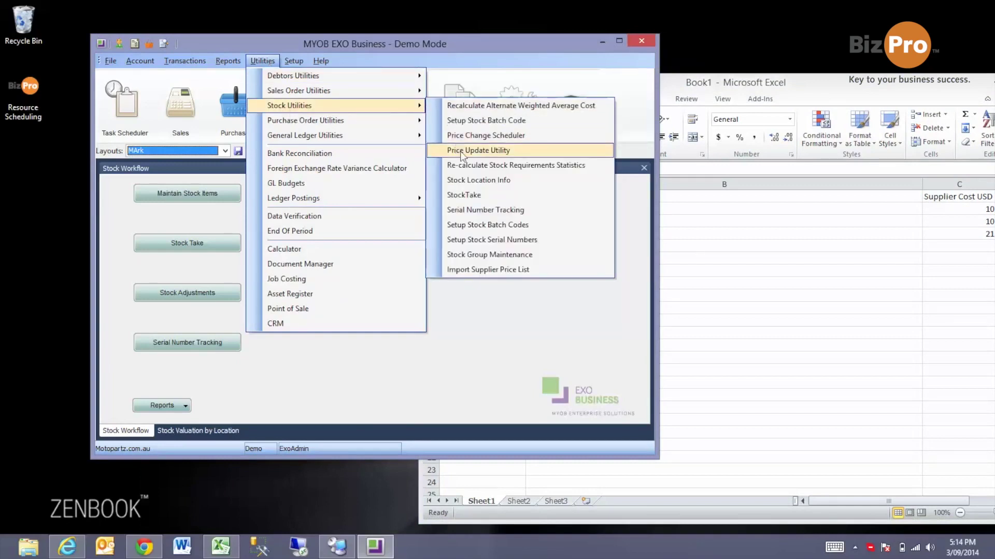
click(465, 275)
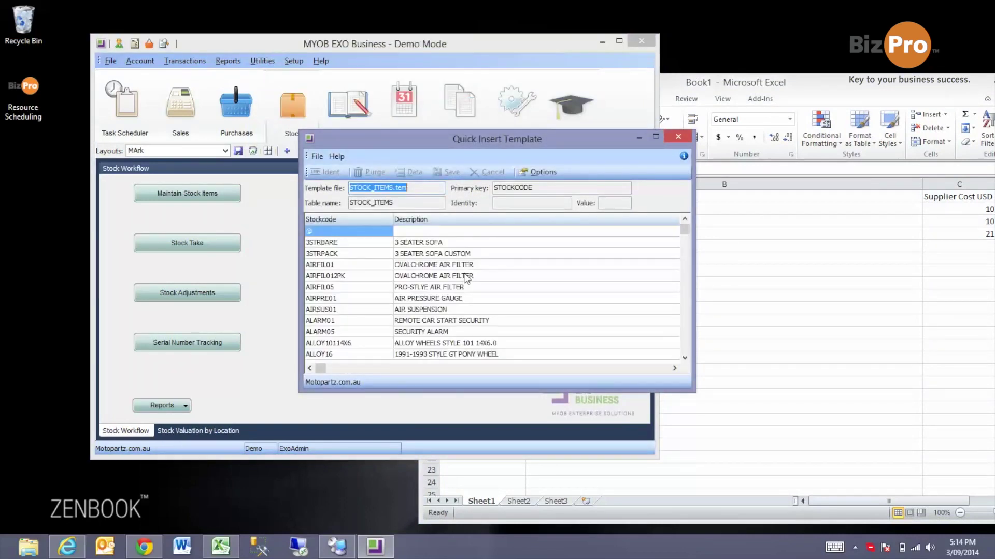
drag(477, 142, 360, 129)
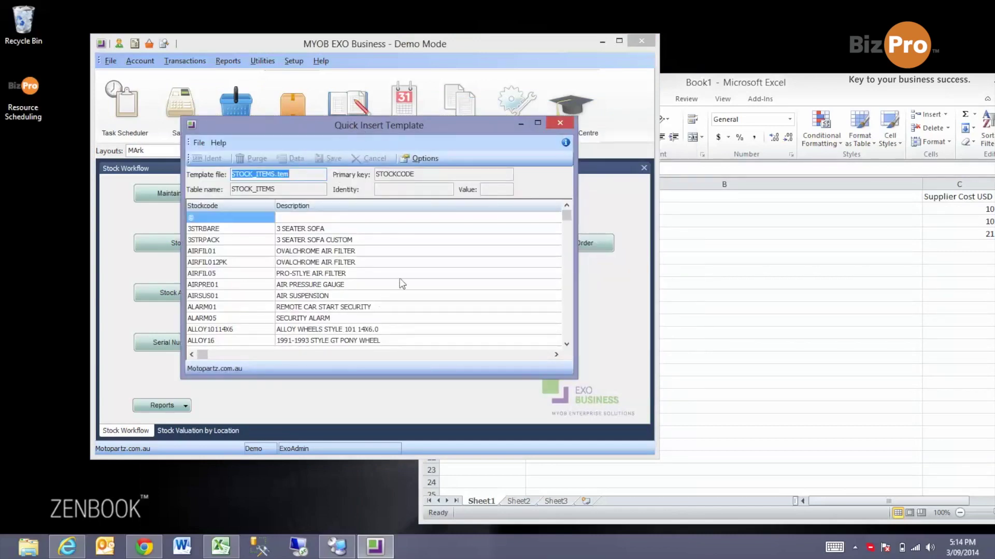
- In Excel, copy the three stock rows with code, description and supplier cost, A2:C4, without the header
click(723, 86)
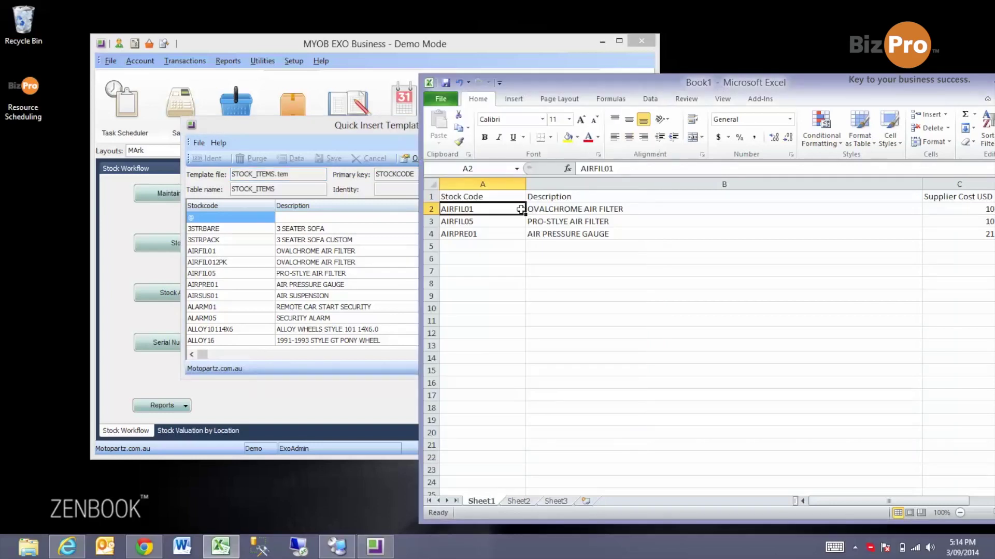
drag(517, 209, 931, 238)
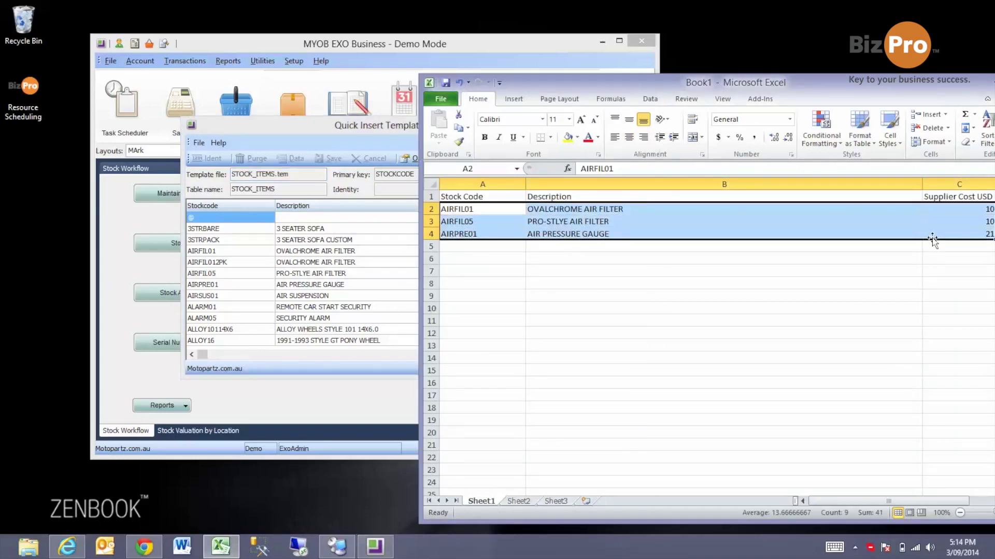
key(ctrl+c)
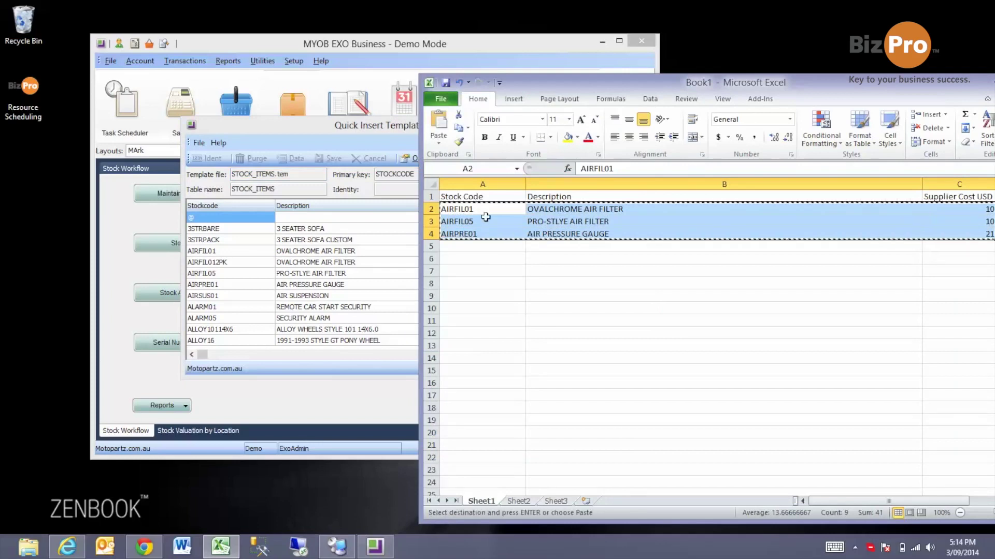
- Switch to MYOB EXO and paste the copied supplier price rows into the STOCK_ITEMS grid, accepting the paste
click(366, 134)
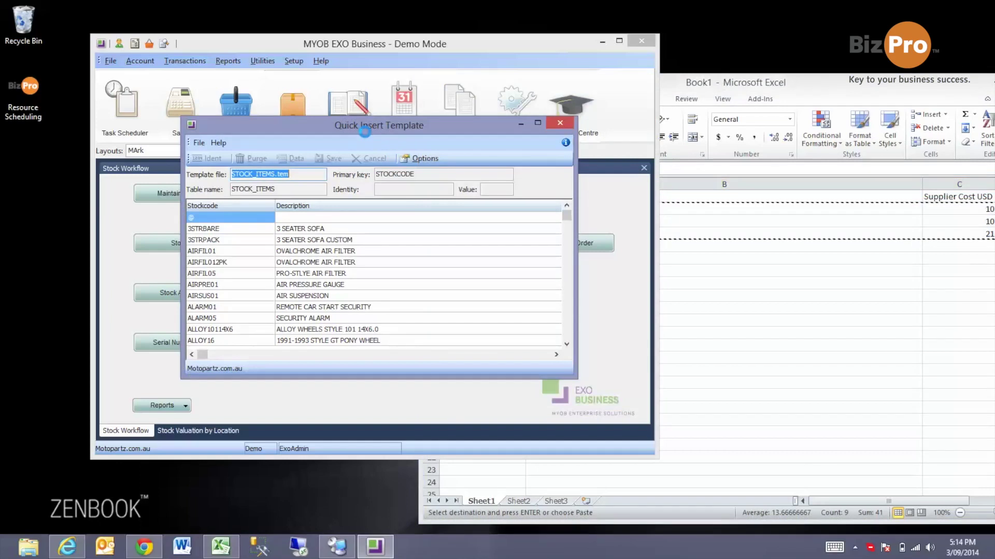
right_click(352, 208)
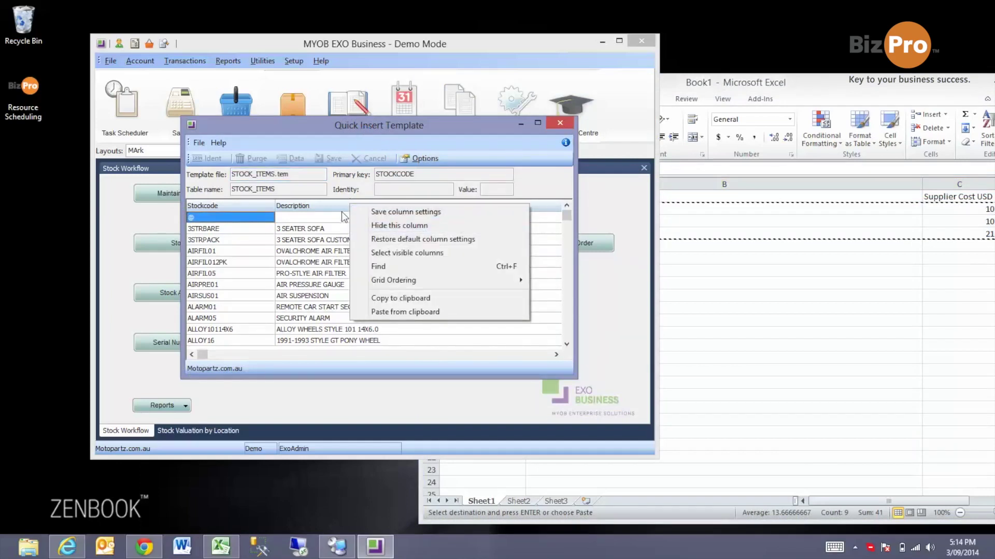
click(372, 312)
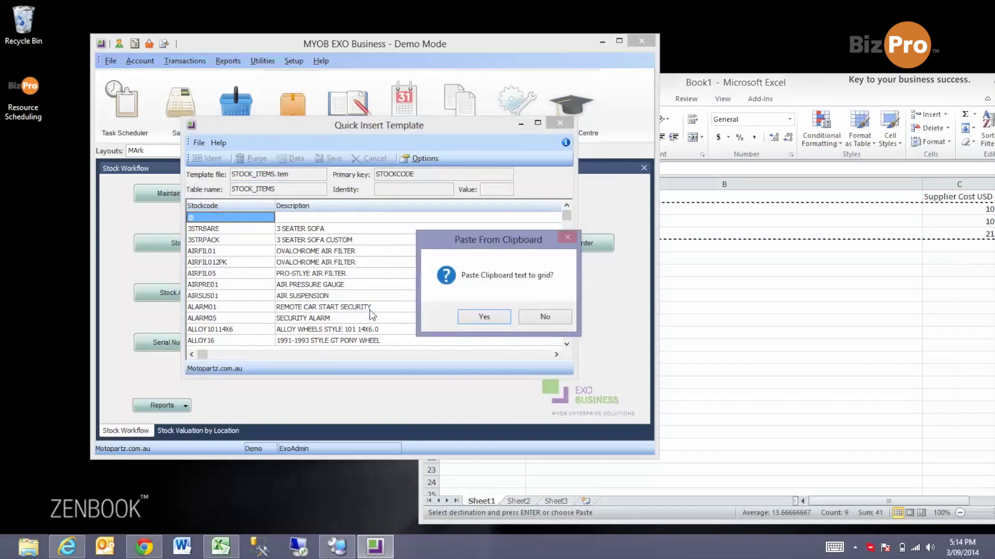
click(484, 317)
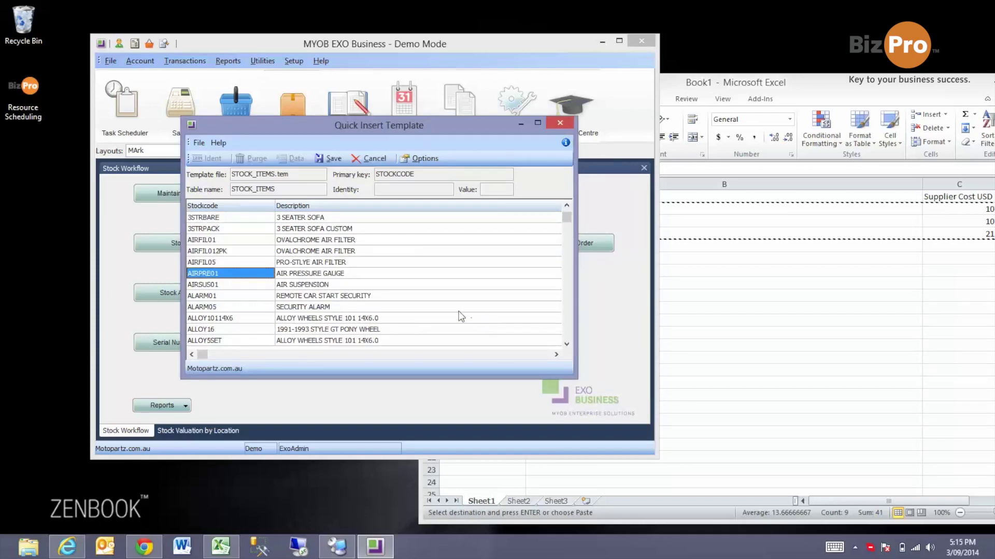
- Compare the pasted supplier costs with the Excel sheet and save the imported prices in the Quick Insert Template
click(824, 203)
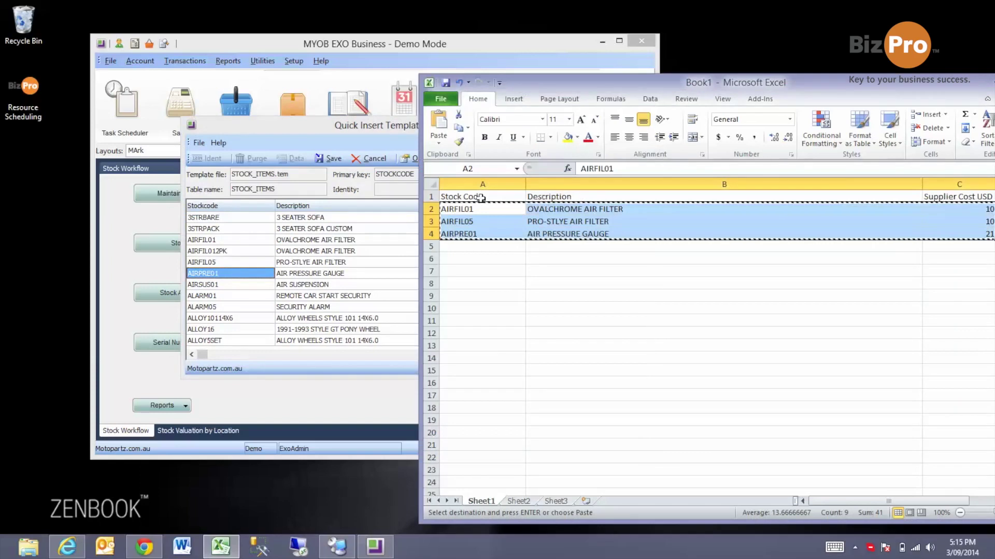
click(464, 233)
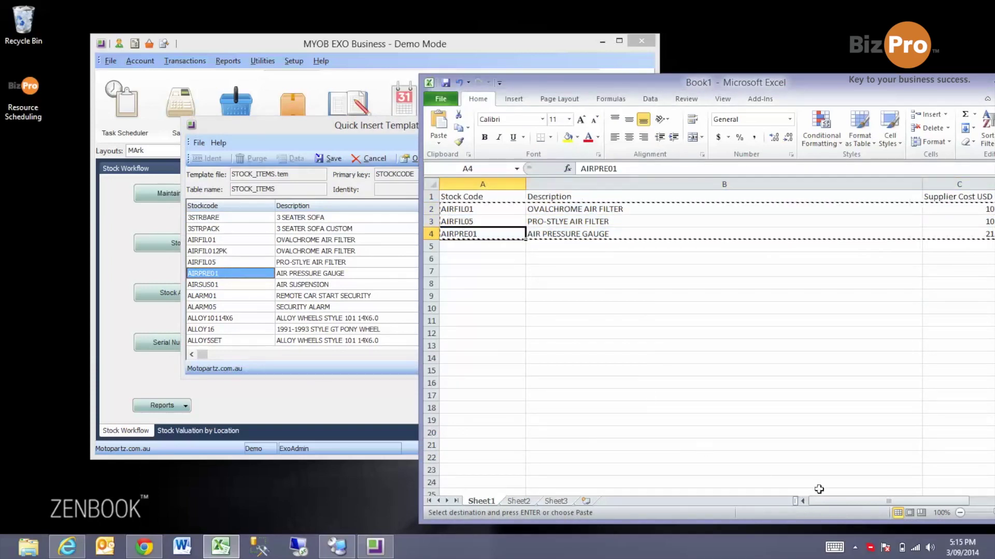
drag(829, 500, 851, 501)
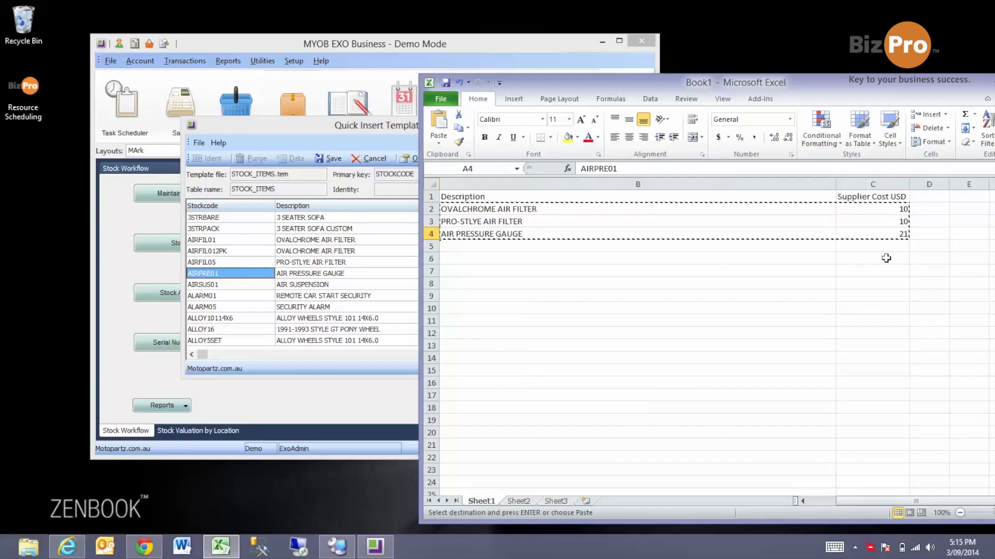
click(266, 129)
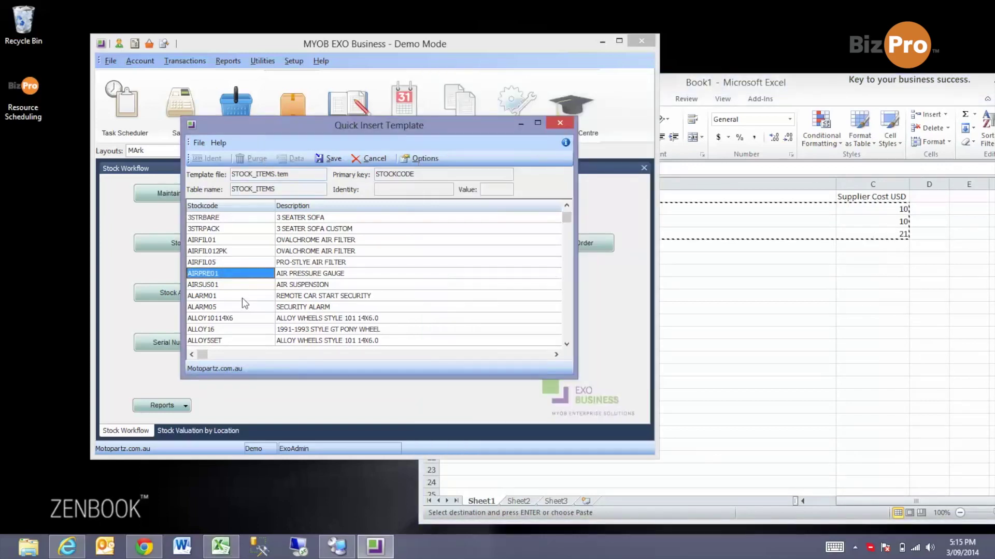
click(556, 354)
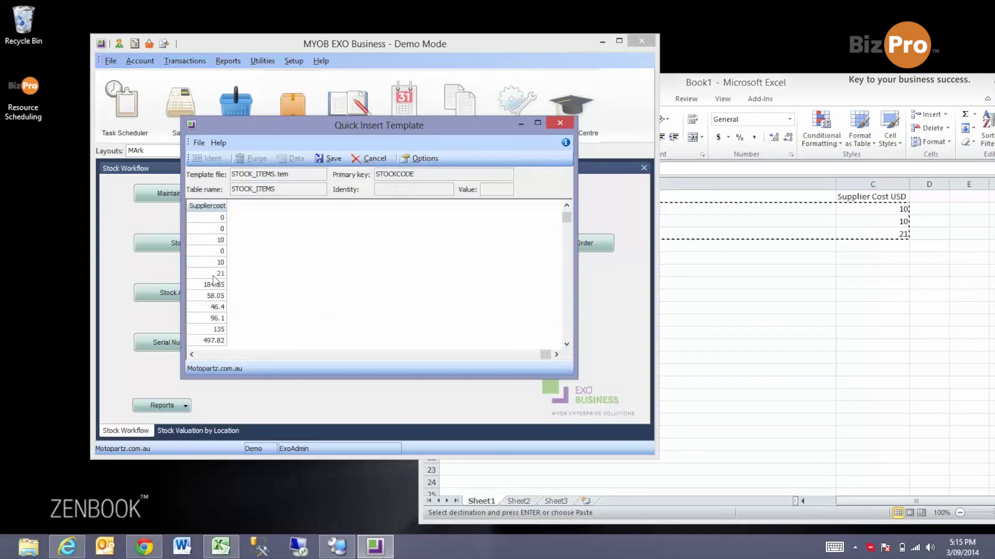
click(331, 160)
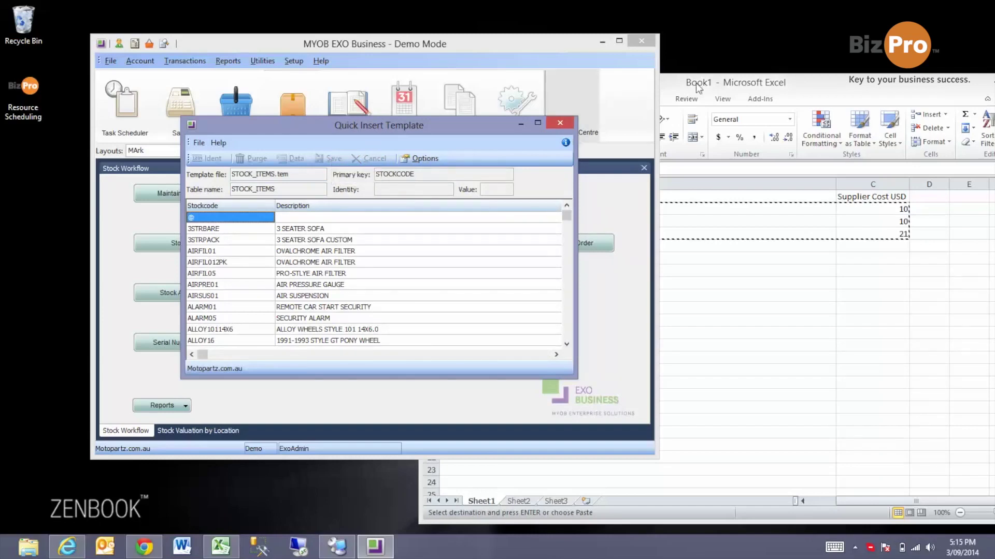
- Close the Quick Insert Template and minimise the Excel price sheet
click(754, 77)
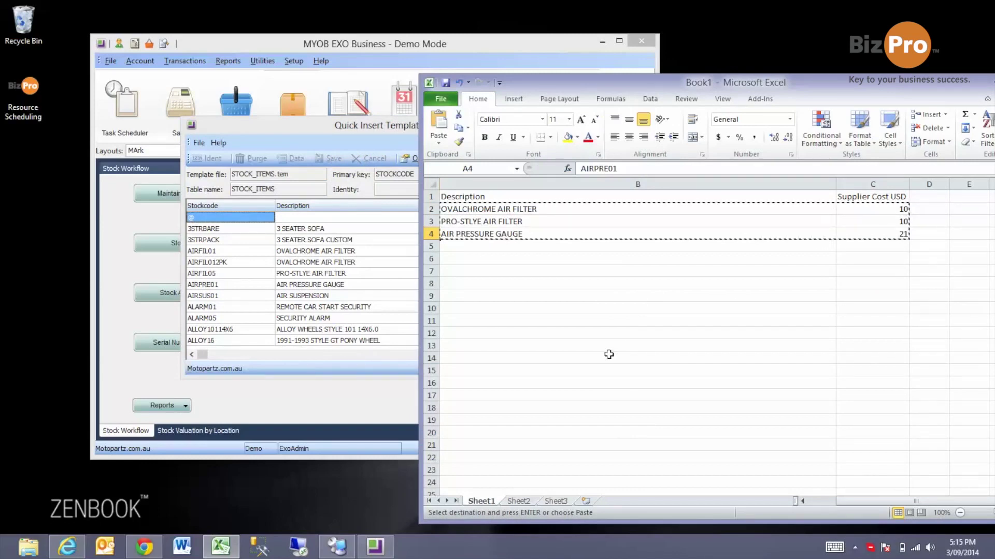
click(330, 129)
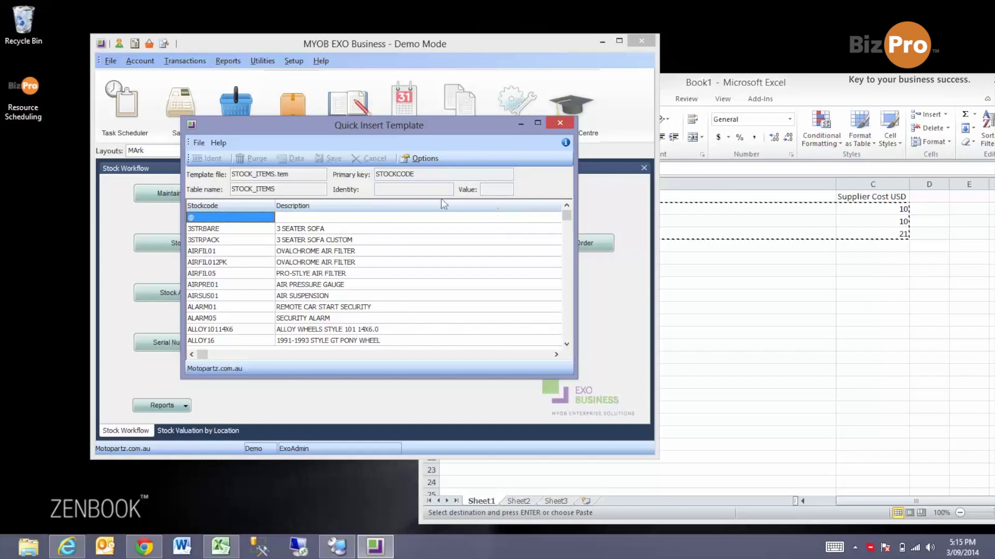
click(554, 123)
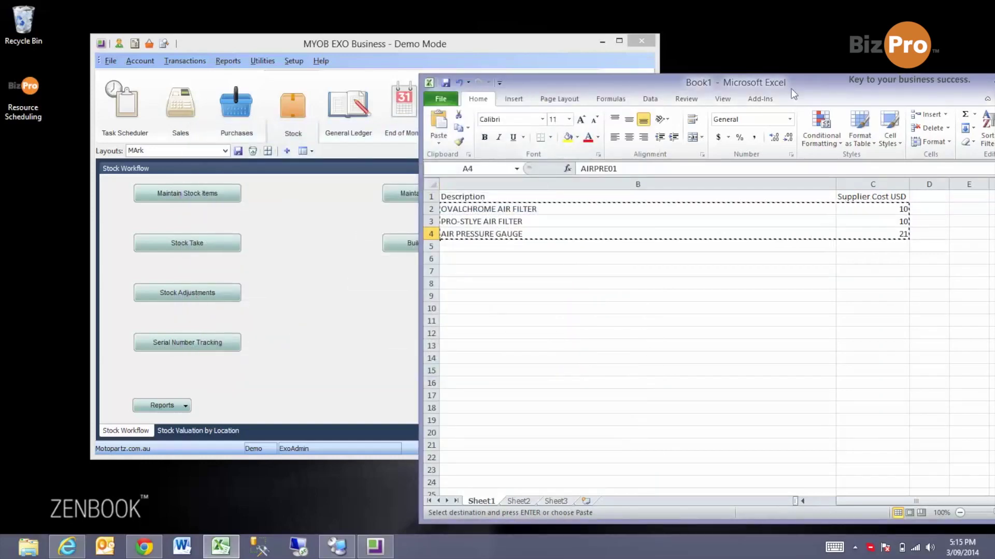
drag(570, 82, 986, 471)
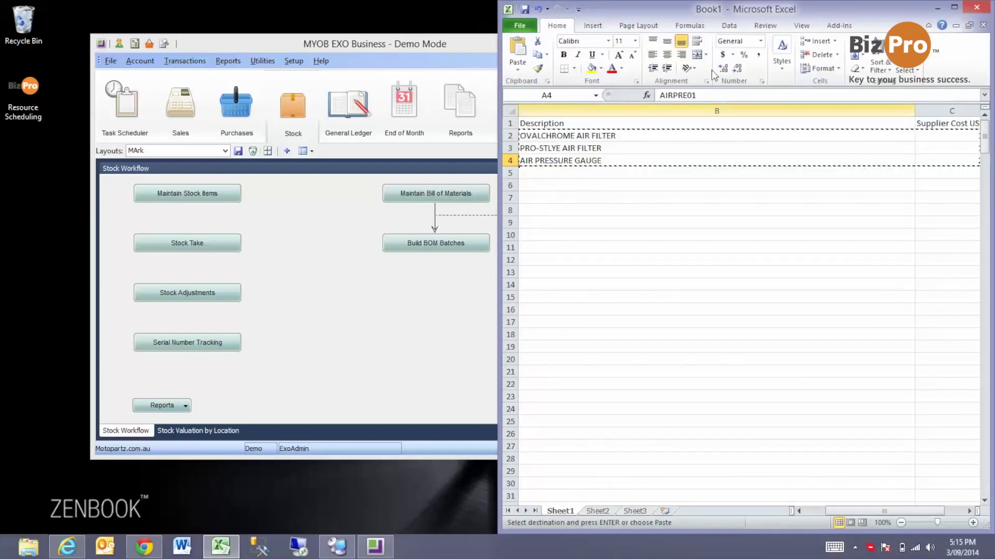
click(938, 8)
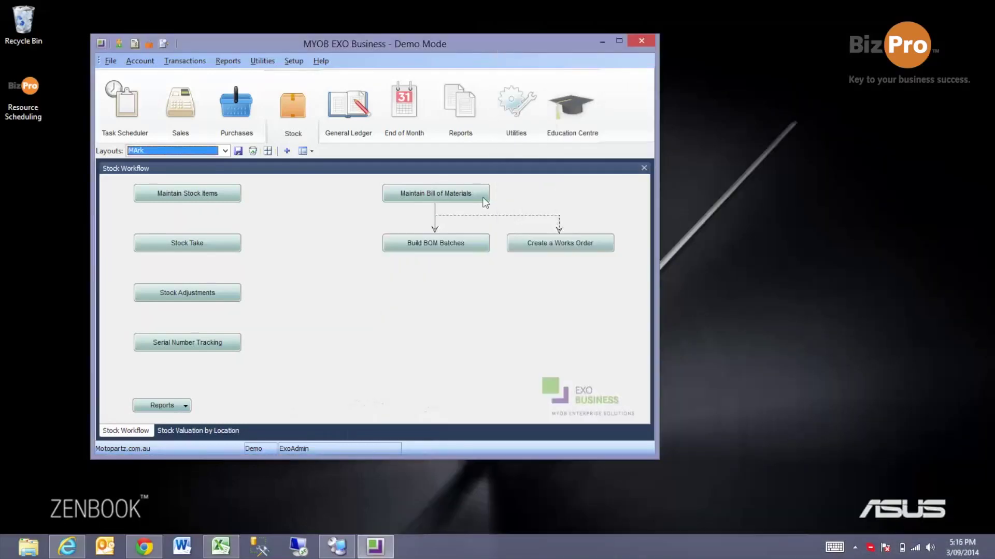
- Open stock item AIRFIL01 from the stock item list, set its USD supplier cost to 11.00 and save the item
click(228, 198)
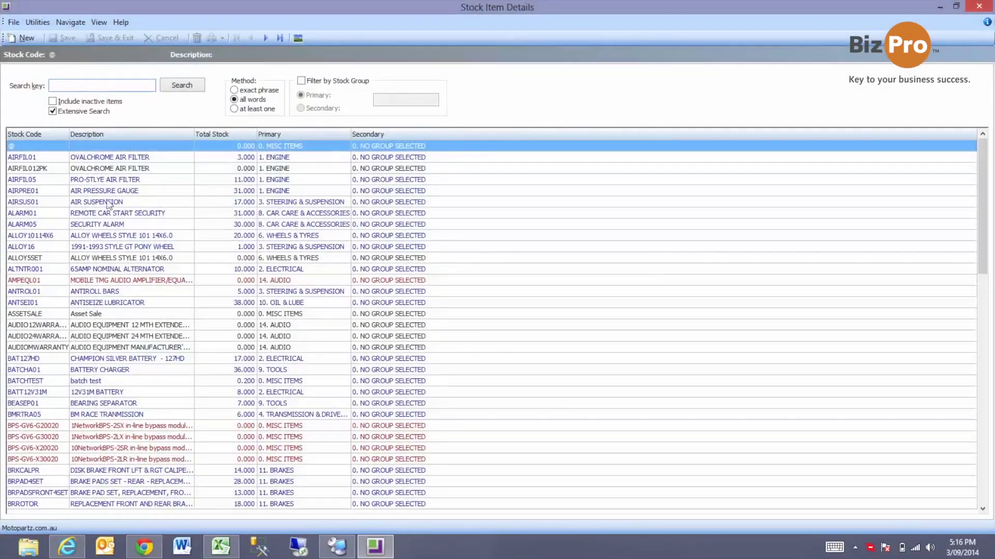
double_click(30, 160)
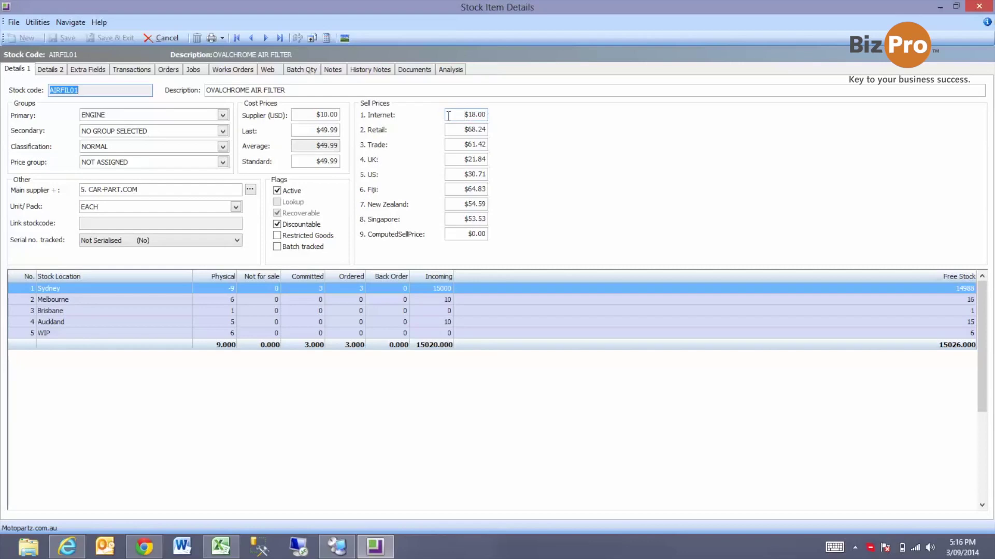
click(327, 115)
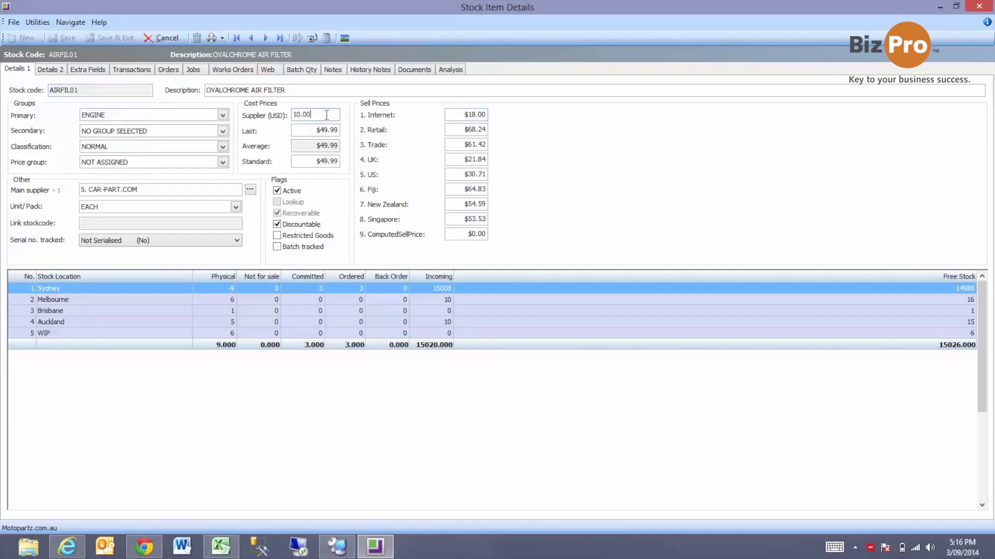
click(301, 115)
key(BackSpace)
text(1)
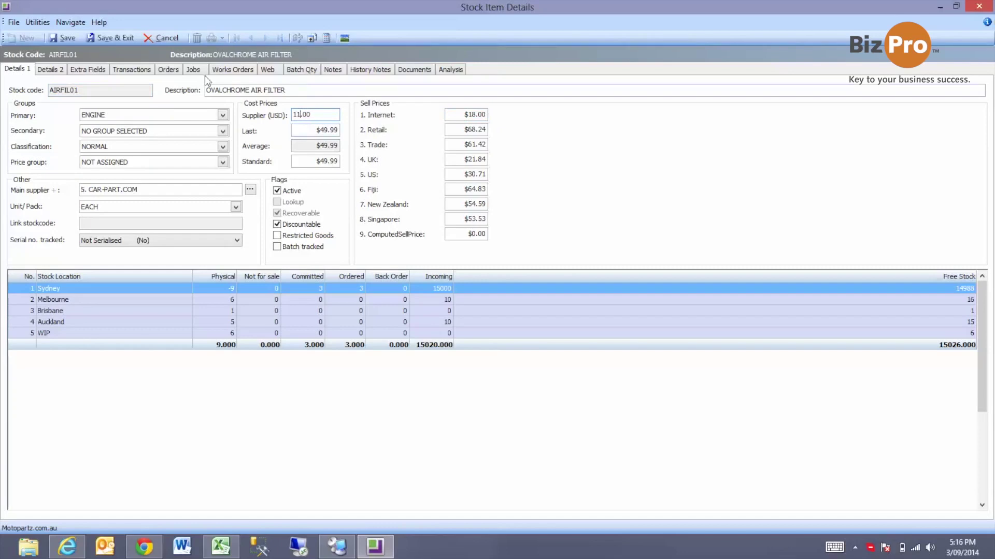
click(129, 41)
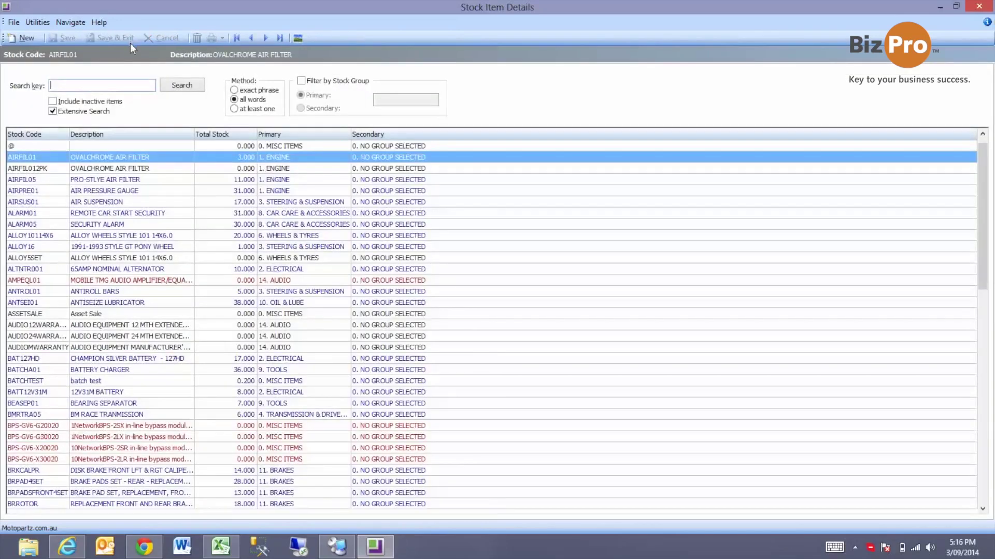
- Reopen AIRFIL01 to check its Internet sell price against the supplier cost, and close Stock Item Details
click(64, 155)
double_click(64, 156)
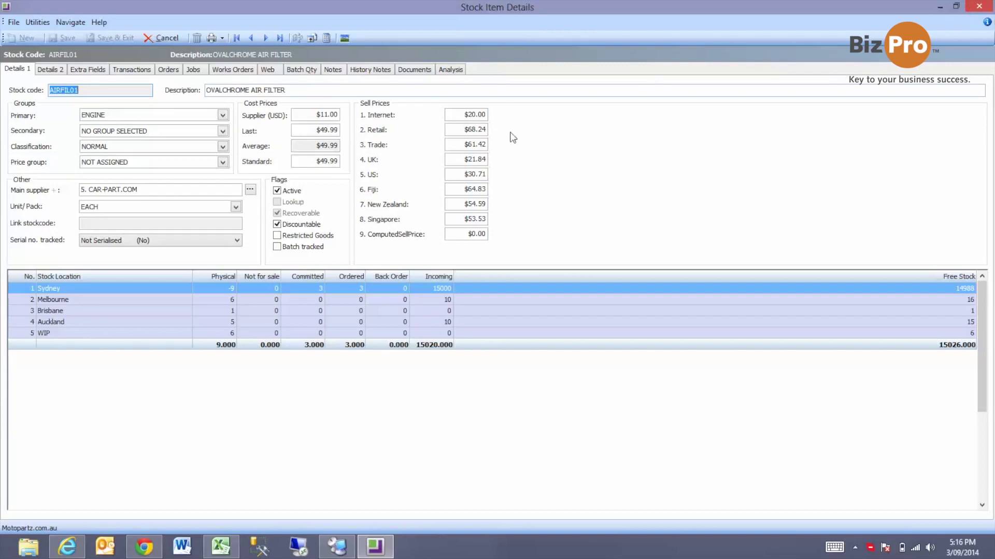
click(983, 7)
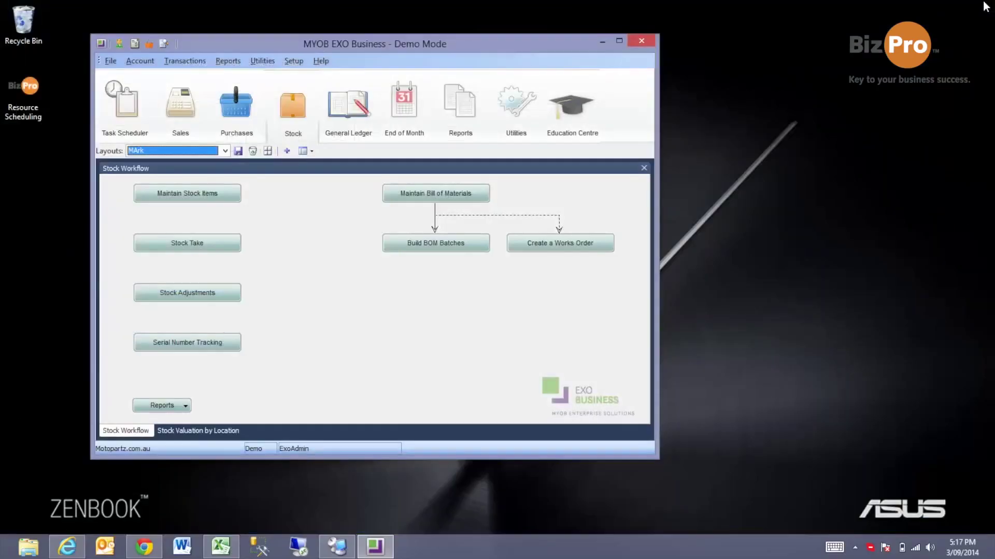
- Open the United States currency in the general ledger's exchange rates and set its buy rate to 0.95, accepting the threshold warning
click(341, 103)
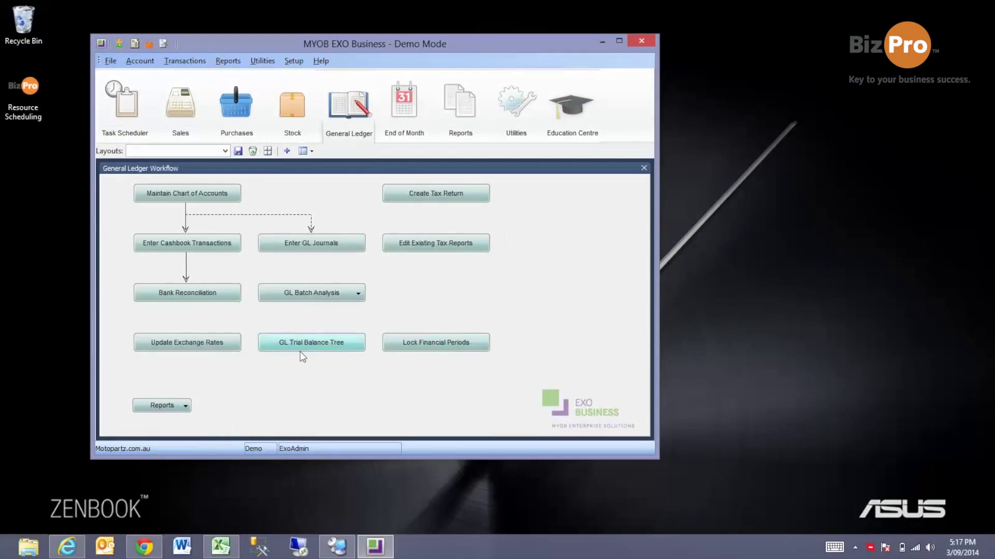
click(219, 342)
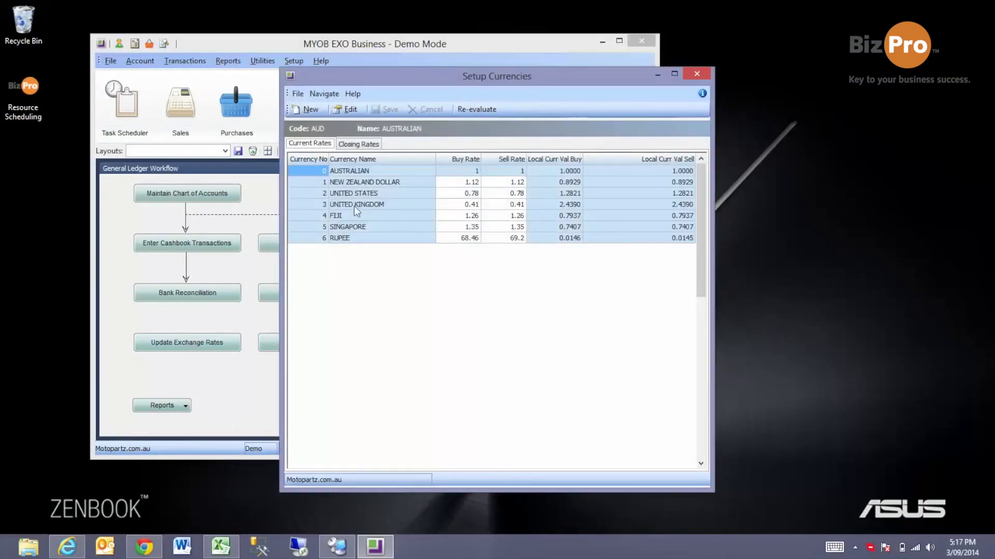
double_click(370, 194)
click(493, 182)
drag(501, 182, 468, 182)
key(BackSpace)
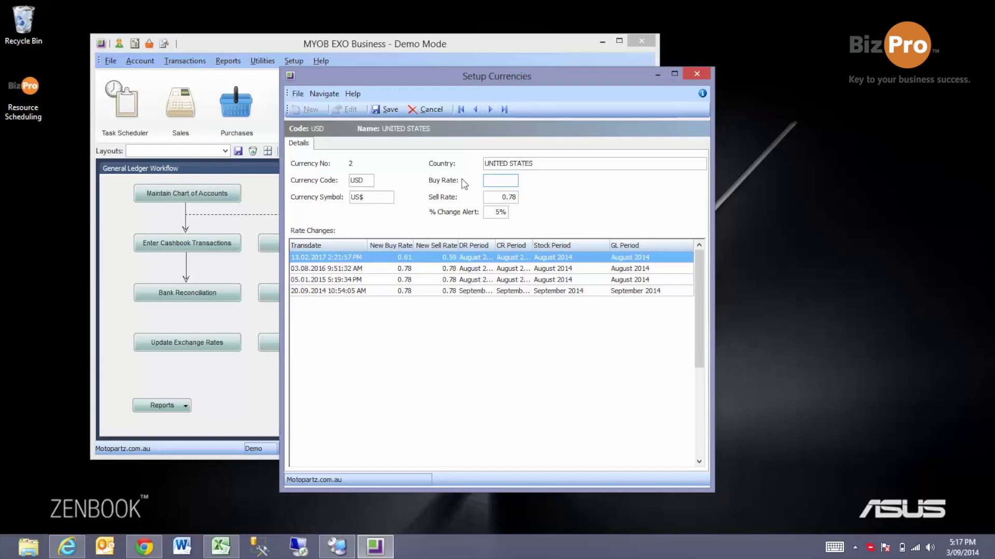
text(.95)
key(Tab)
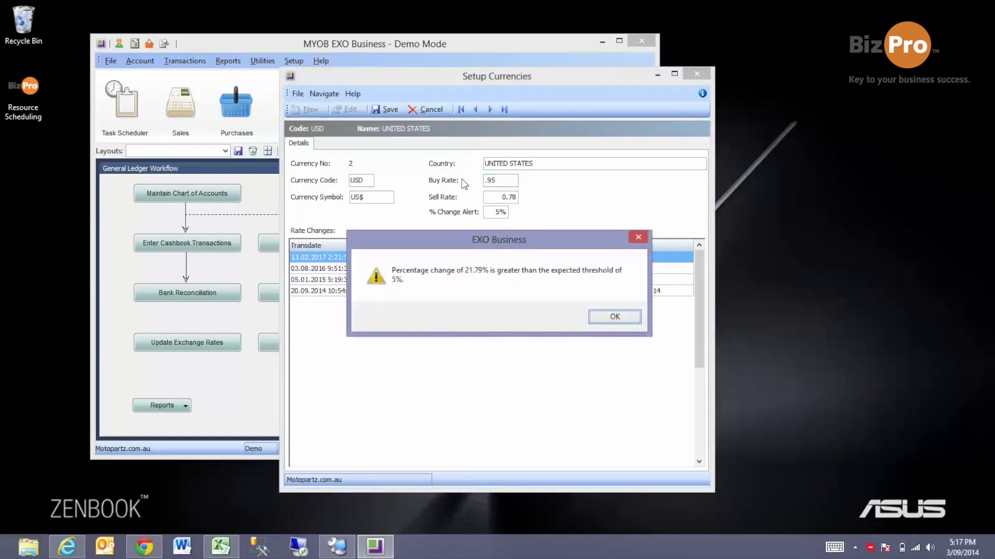
click(605, 316)
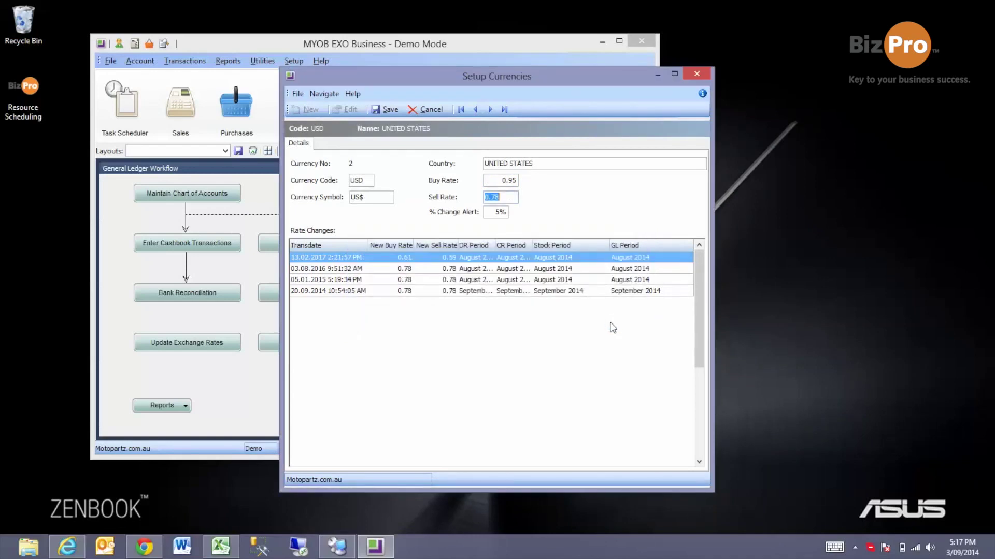
- Set the US dollar sell rate to 0.95, accept the threshold warning, save the currency and close Setup Currencies
text(.95)
key(Tab)
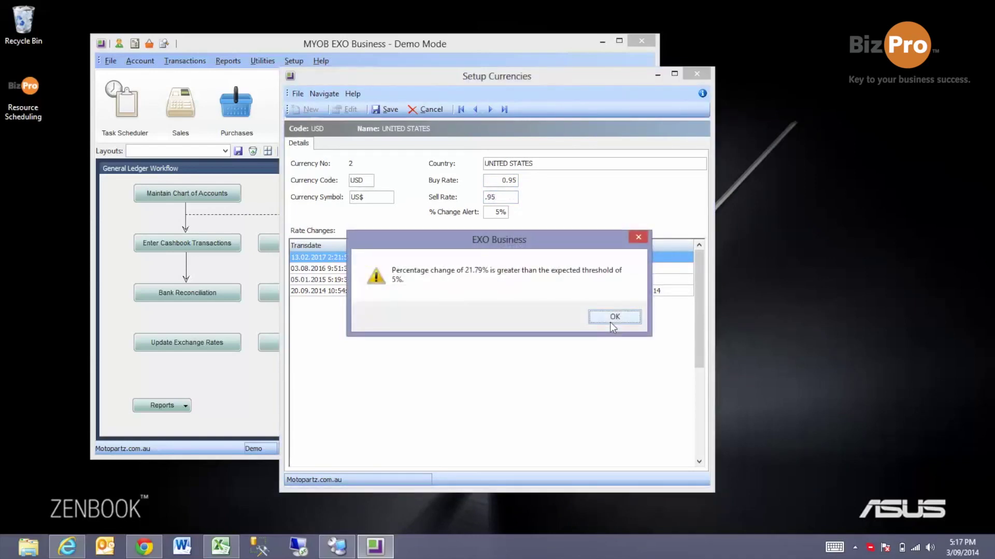
click(609, 321)
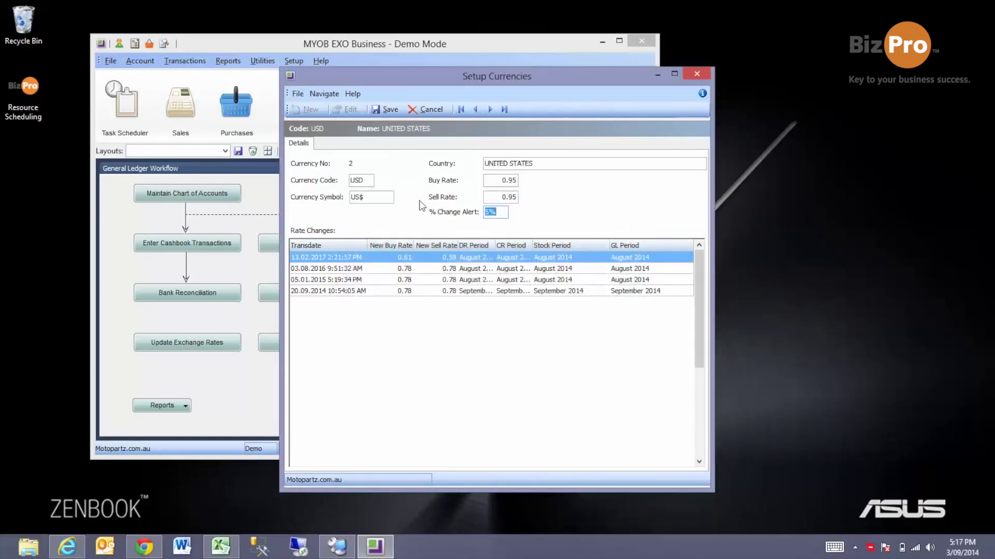
click(380, 112)
click(697, 73)
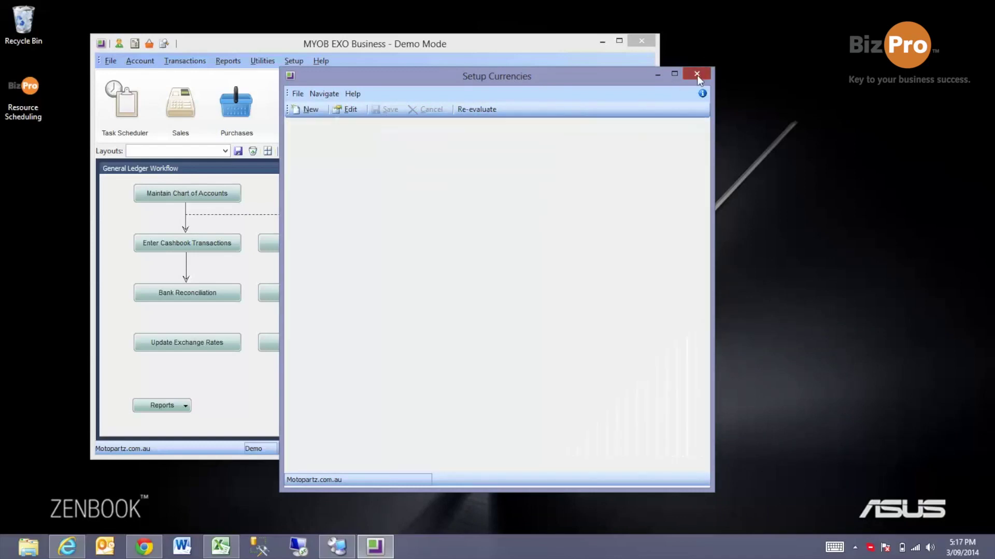
- Reopen stock item AIRFIL01 to check its Internet sell price and view the override margin percentage in its extra fields
click(295, 129)
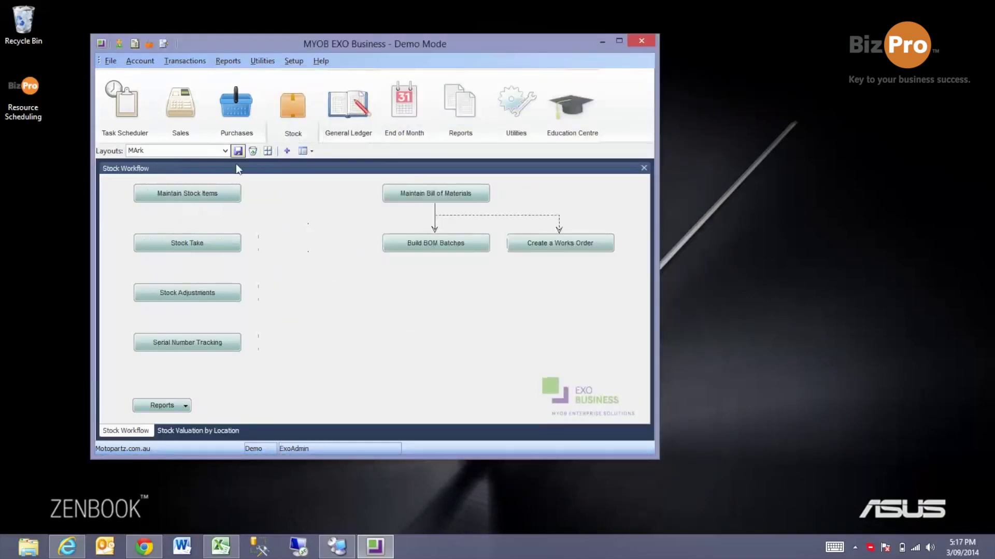
click(215, 194)
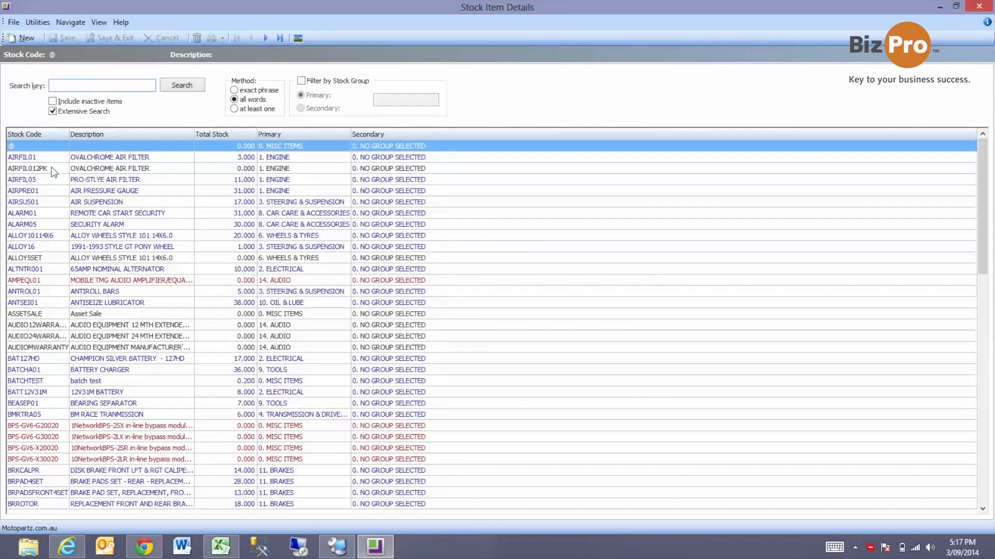
double_click(46, 159)
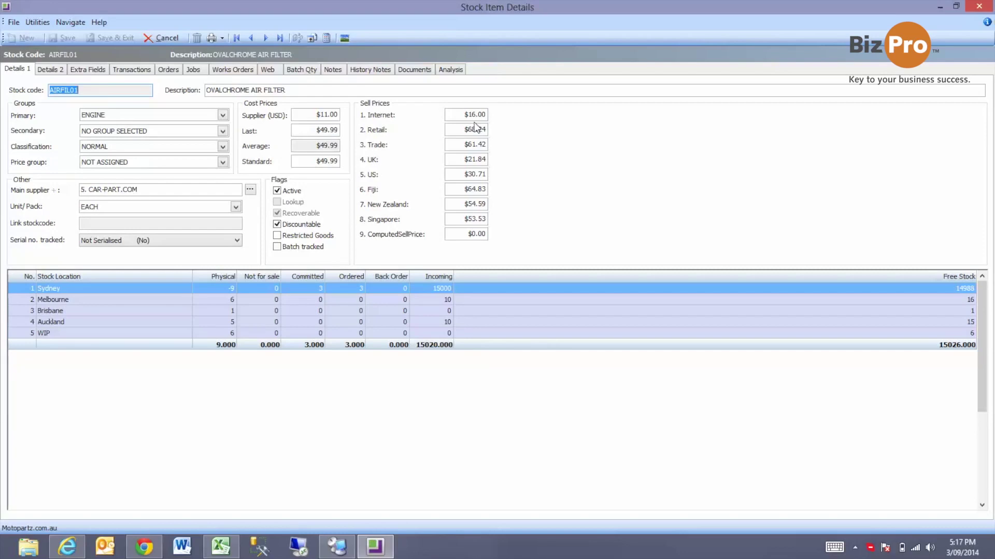
click(94, 70)
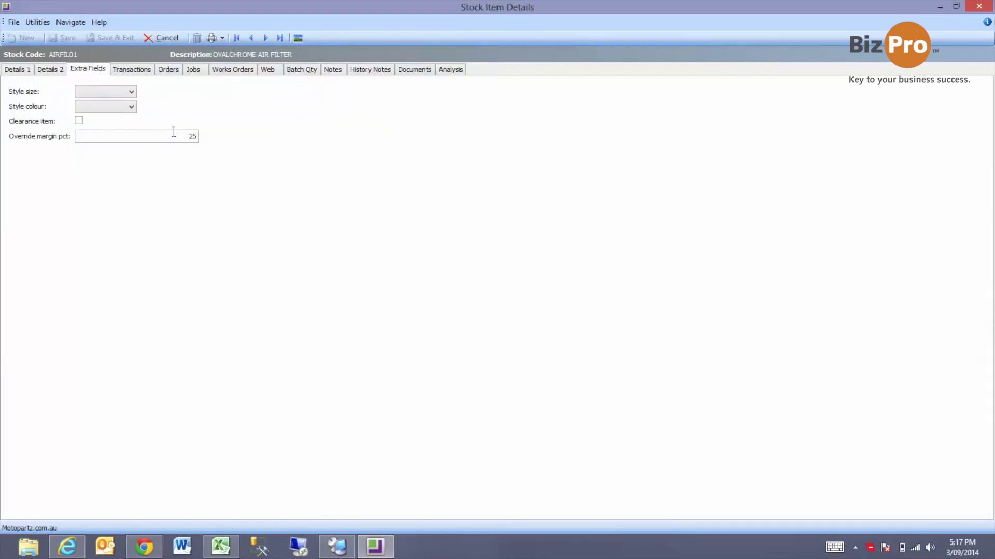